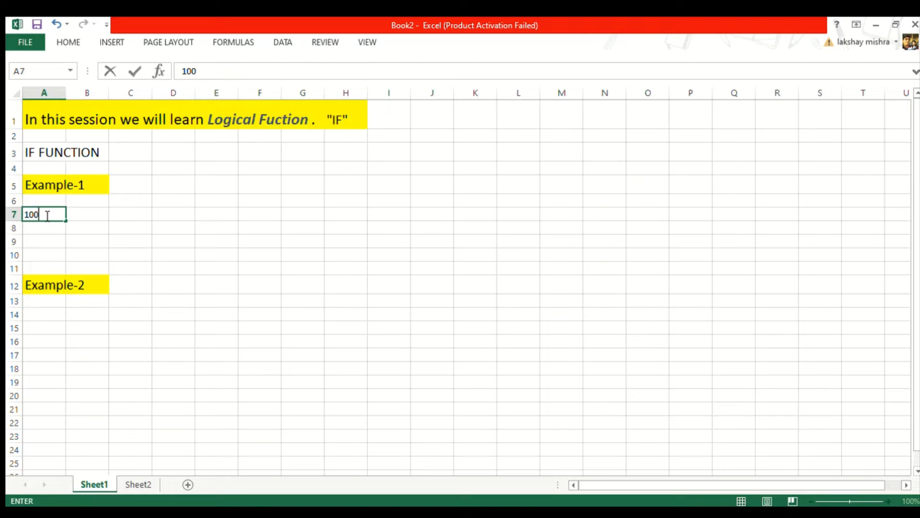
- Enter an IF formula in B7 that returns "PASS" when A7 is greater than 80 and "FAIL" otherwise
left_click(76, 215)
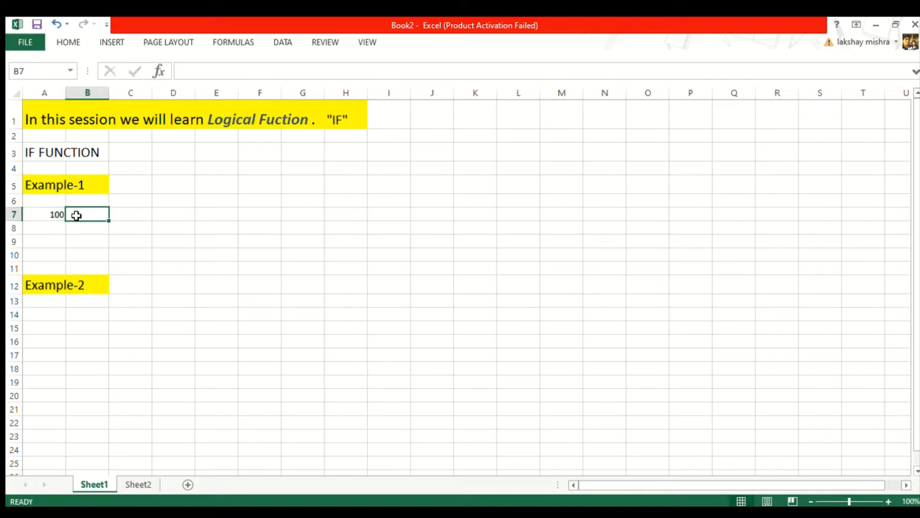
type("=if")
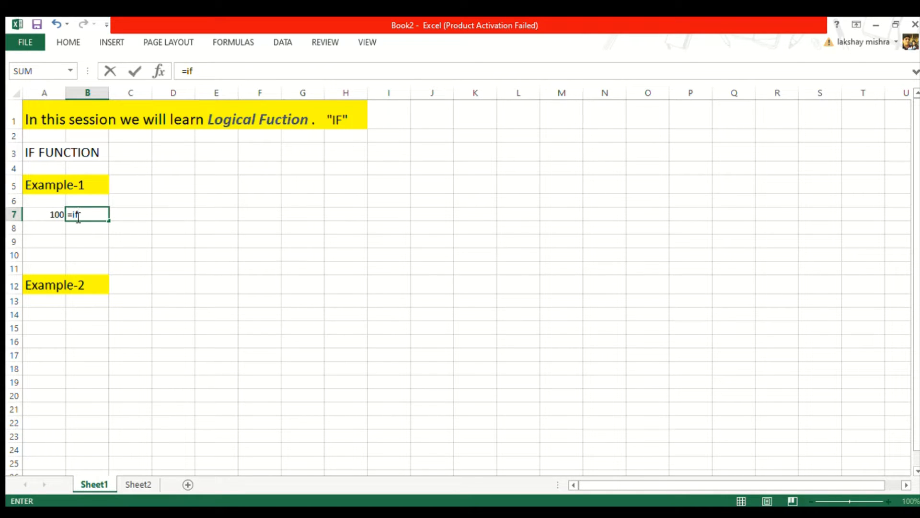
type("(")
left_click(49, 215)
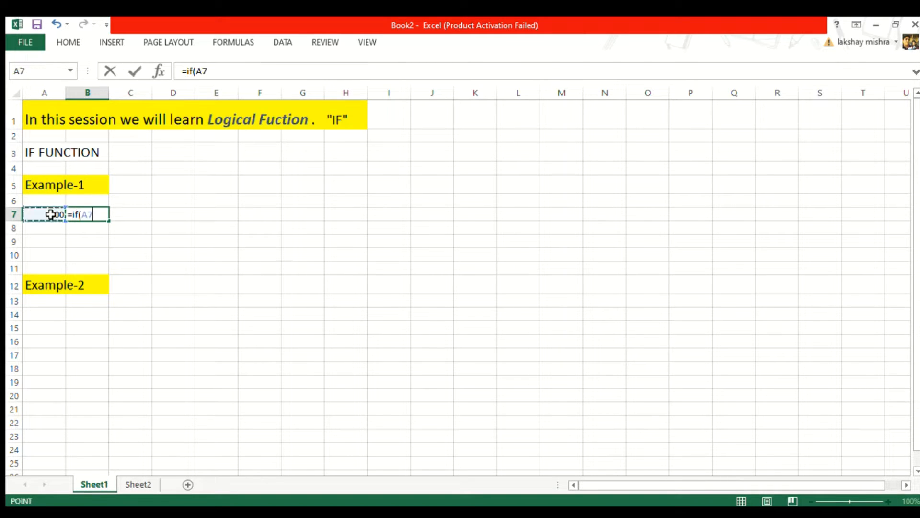
type(">")
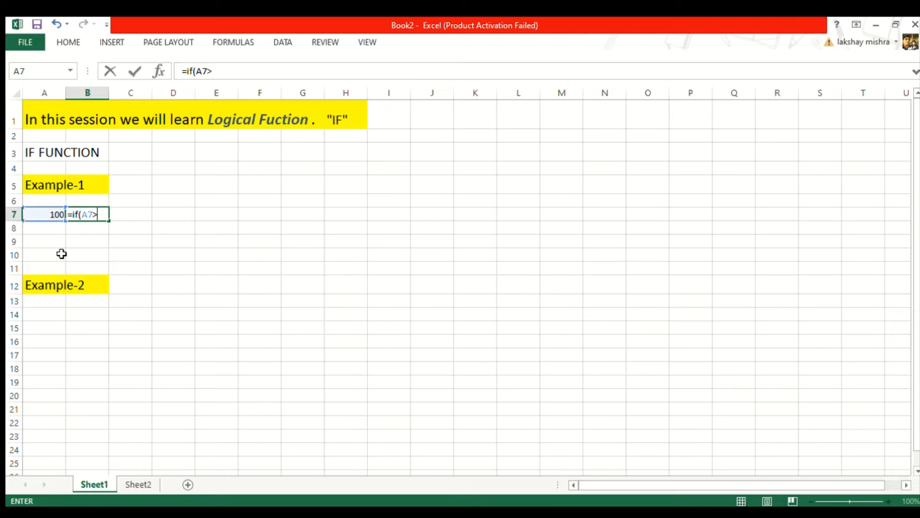
type("80,\"PASS")
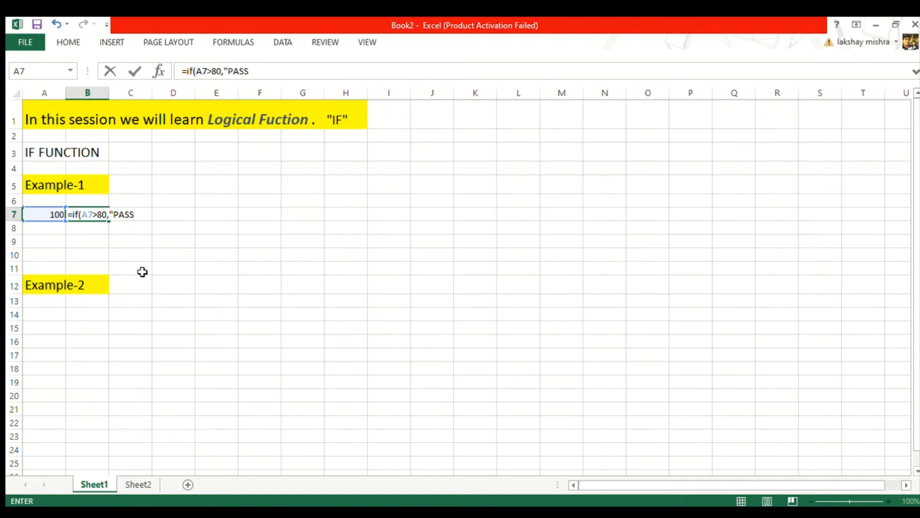
type("\",")
type("\"FAIL\"")
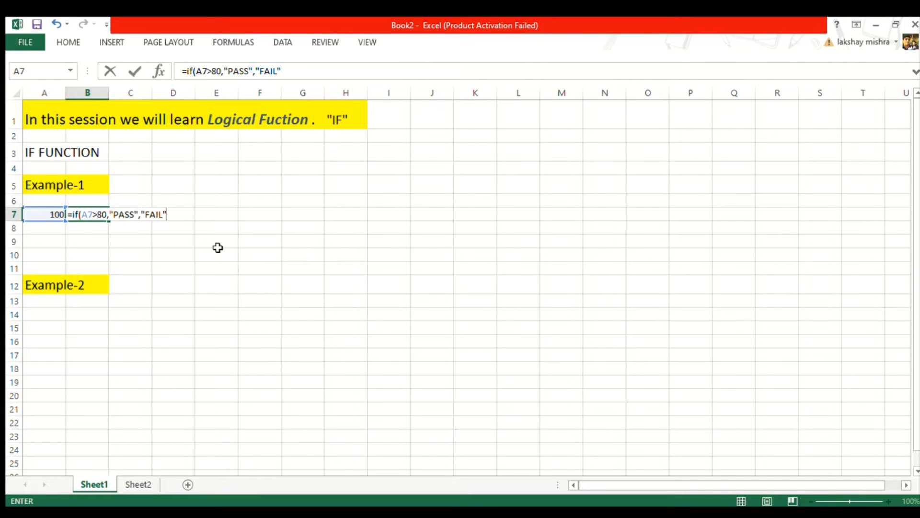
type(")")
key("Return")
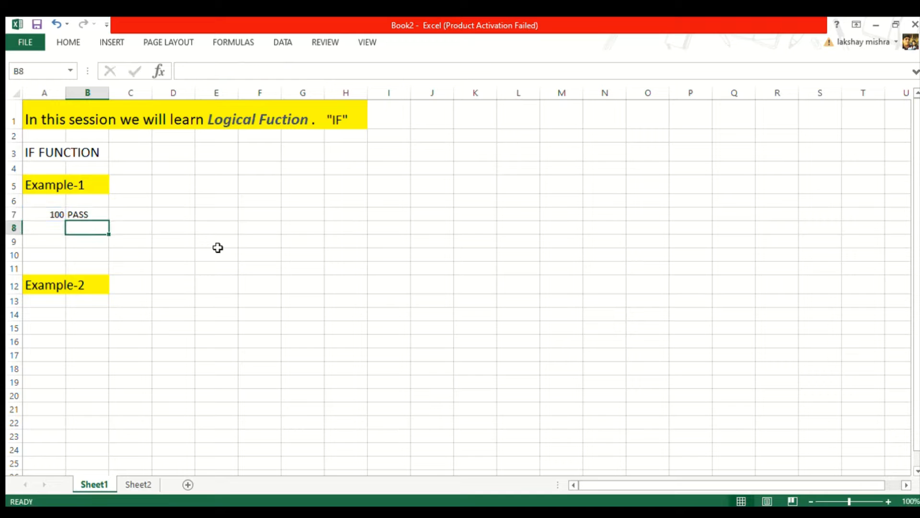
- Replace the value in A7 with 20 to test the pass/fail formula
left_click(54, 220)
key("BackSpace")
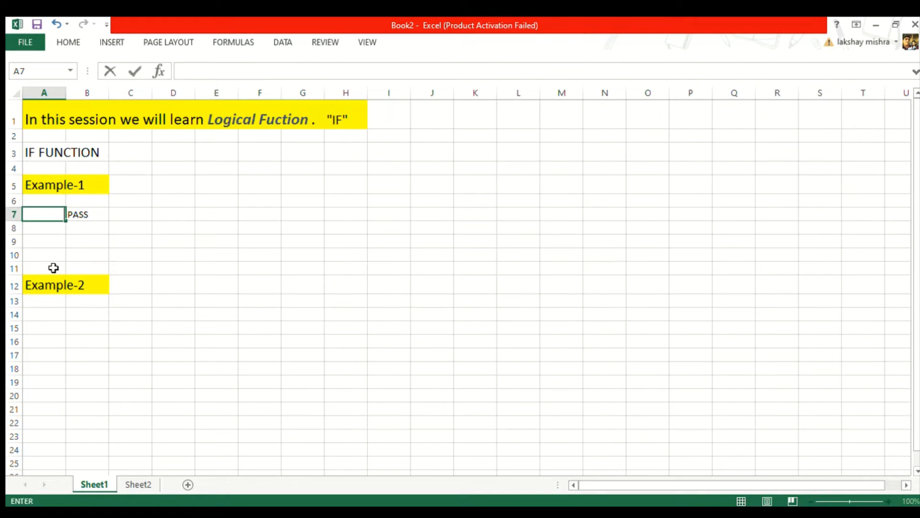
type("20")
key("Return")
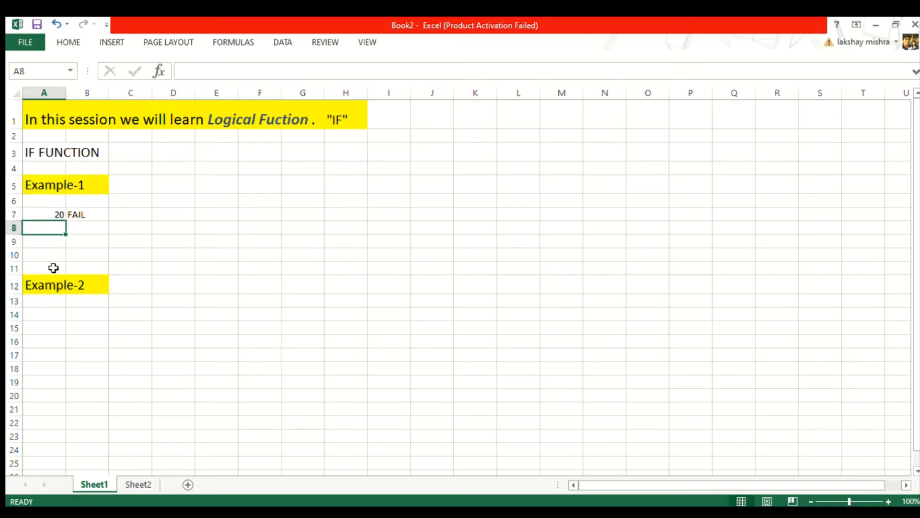
- Enter 20 in A9 and an IF formula in B9 that returns "TRUE" when A9 equals 20, otherwise "FALSE"
left_click(48, 243)
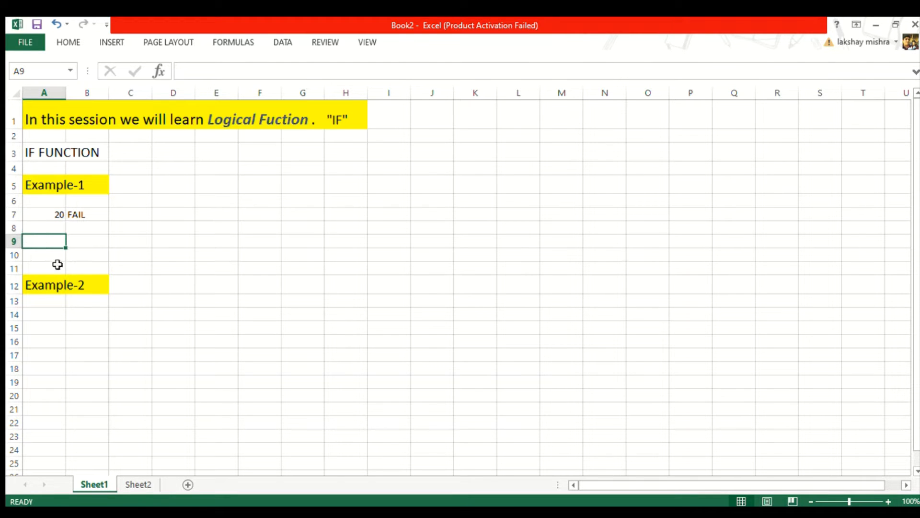
type("20")
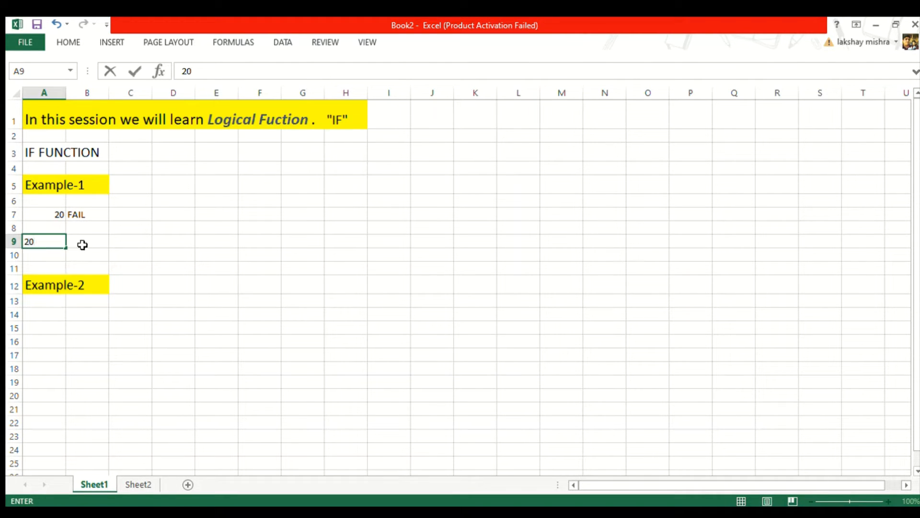
left_click(83, 245)
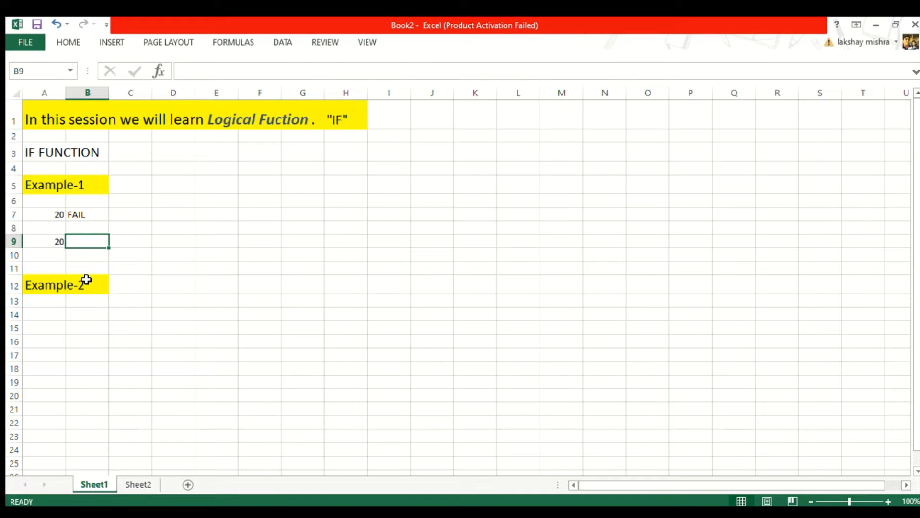
type("=")
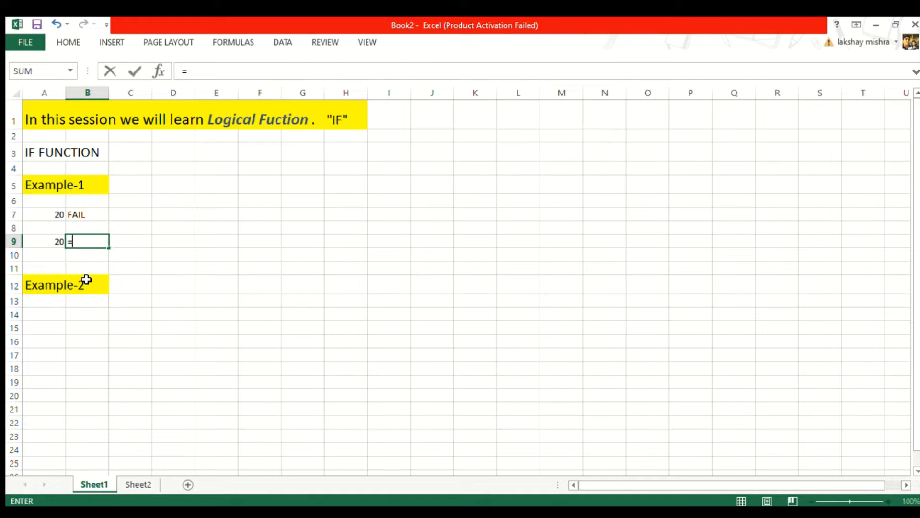
type("if(")
left_click(51, 242)
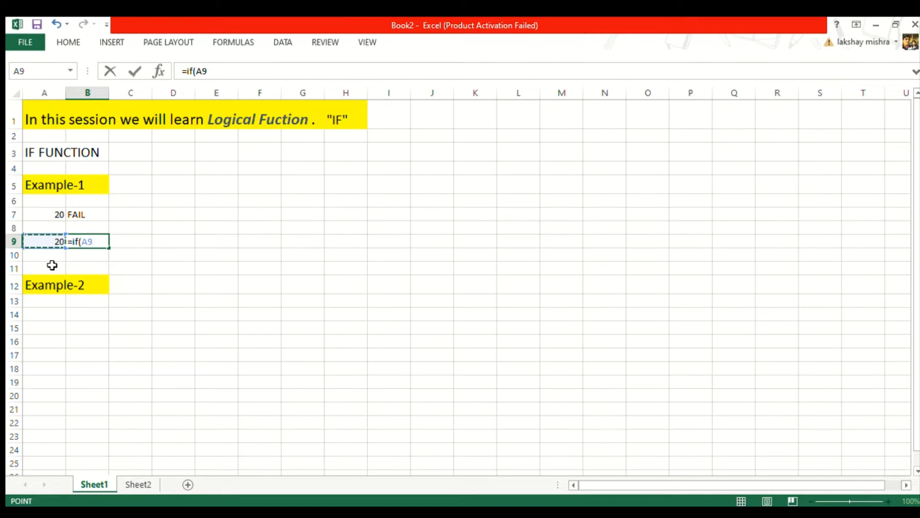
type("=20")
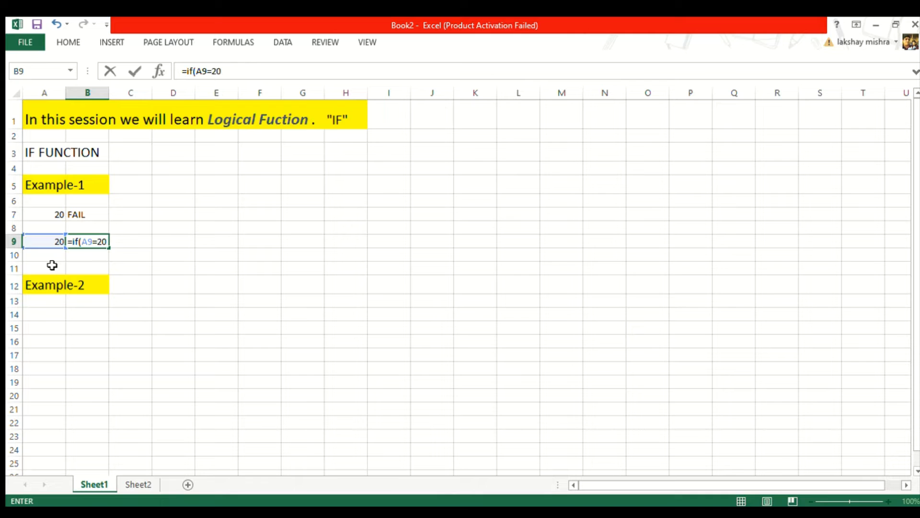
type(",\"TRUE\",\"FALSE")
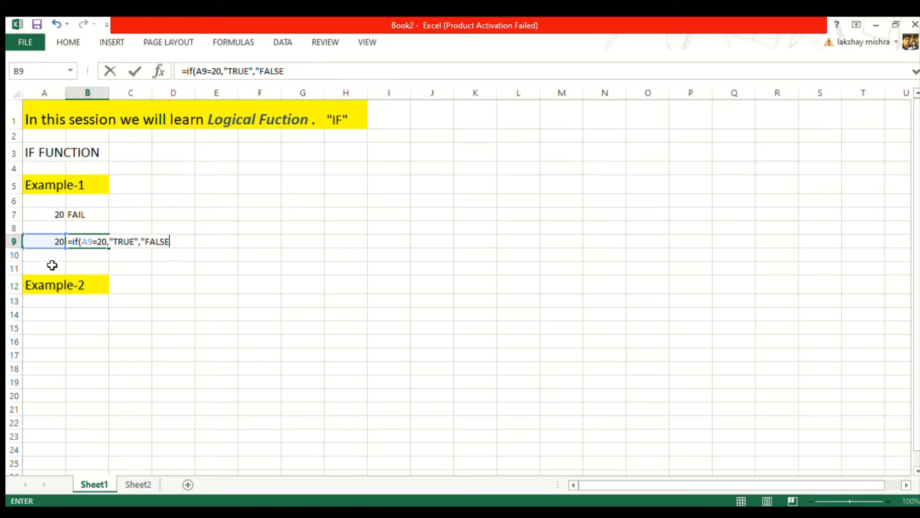
type("\")")
key("Return")
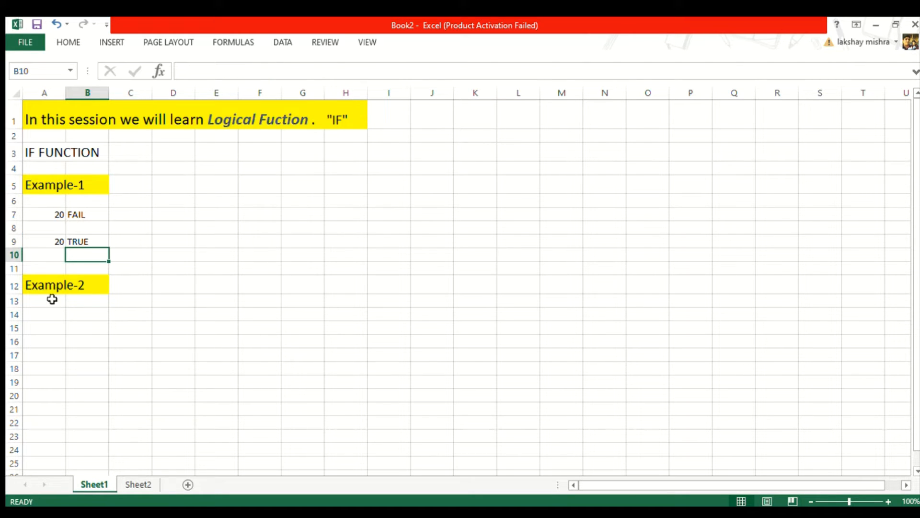
- Enter a person's first name in A14 and an IF formula in B14 returning "FACULTY" when A14 equals that name, otherwise "STUDENT"
left_click(52, 314)
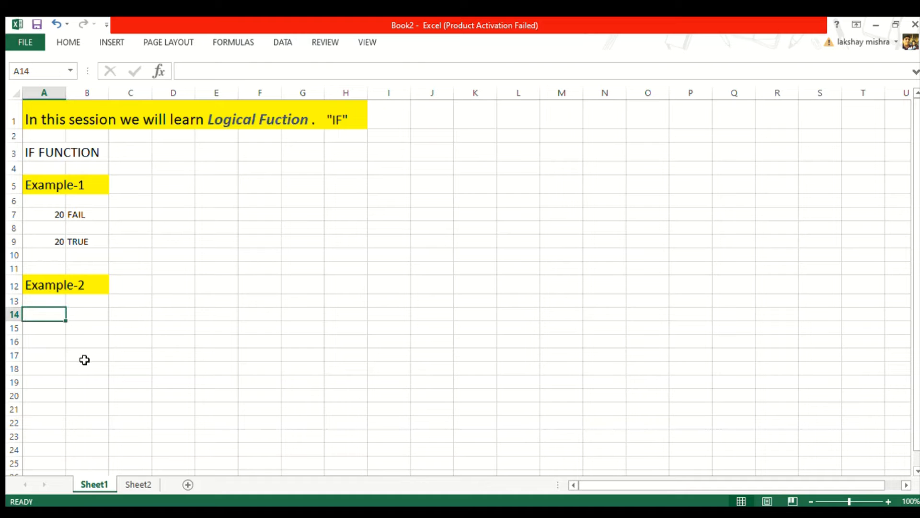
type("la")
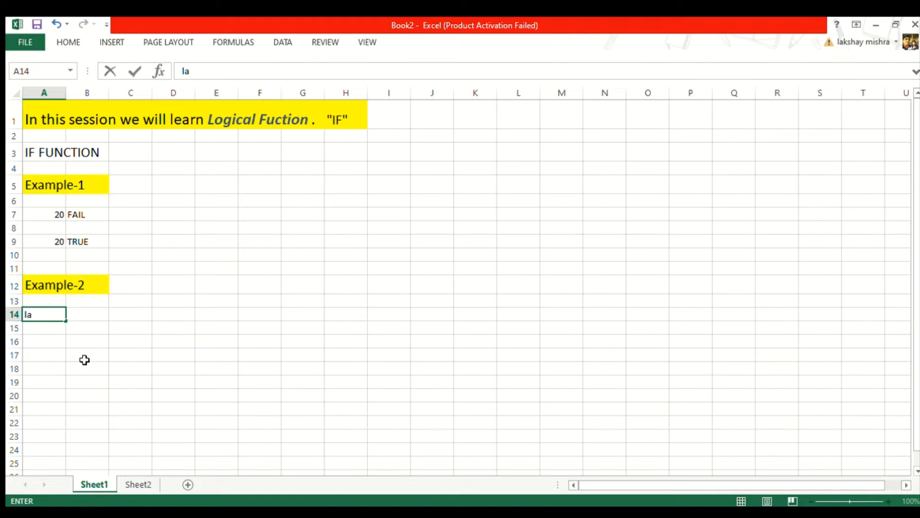
type("kshay")
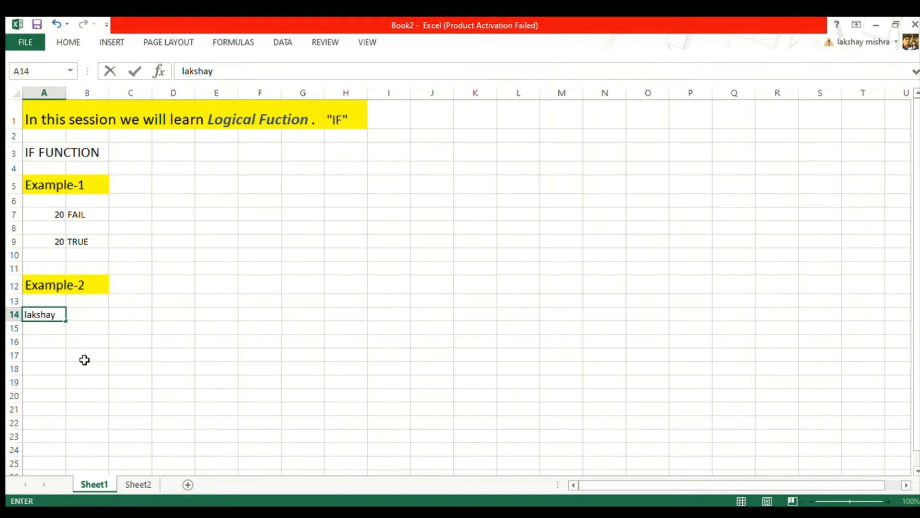
left_click(84, 319)
type("=")
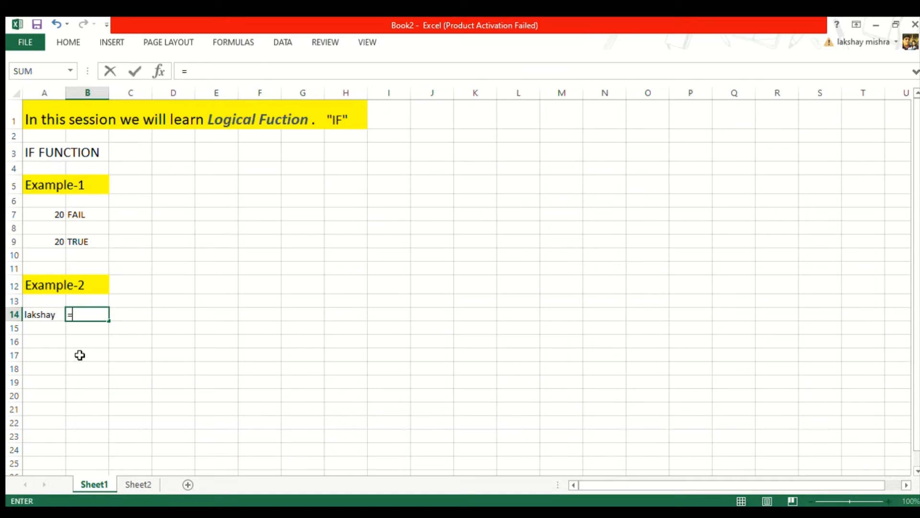
type("if(")
left_click(48, 315)
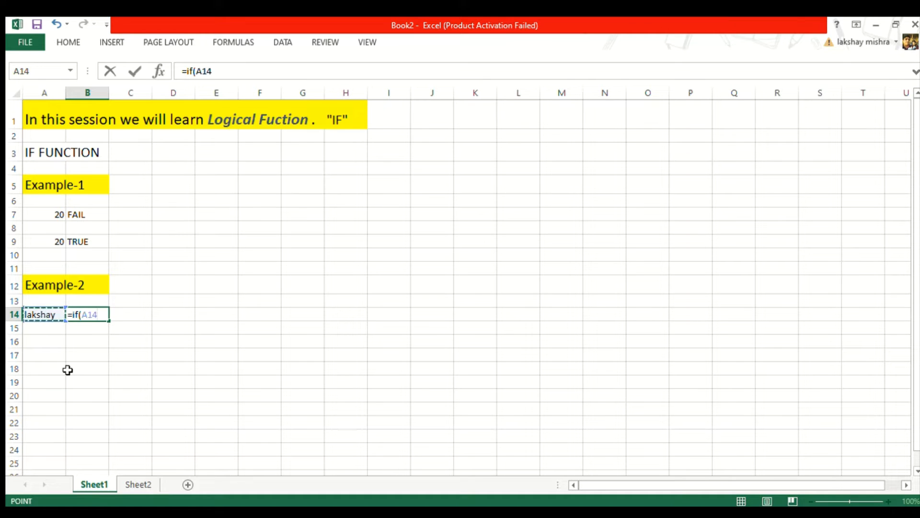
type("=\"la")
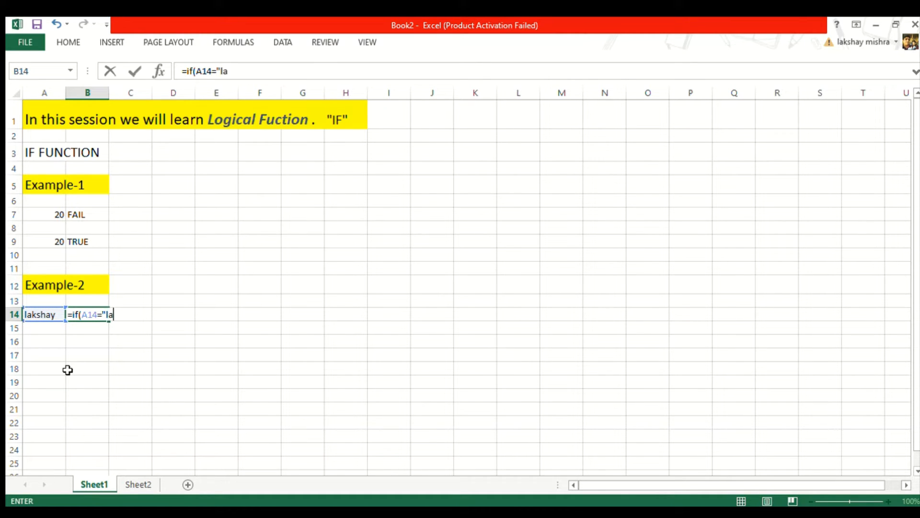
type("kshay\",\"FA")
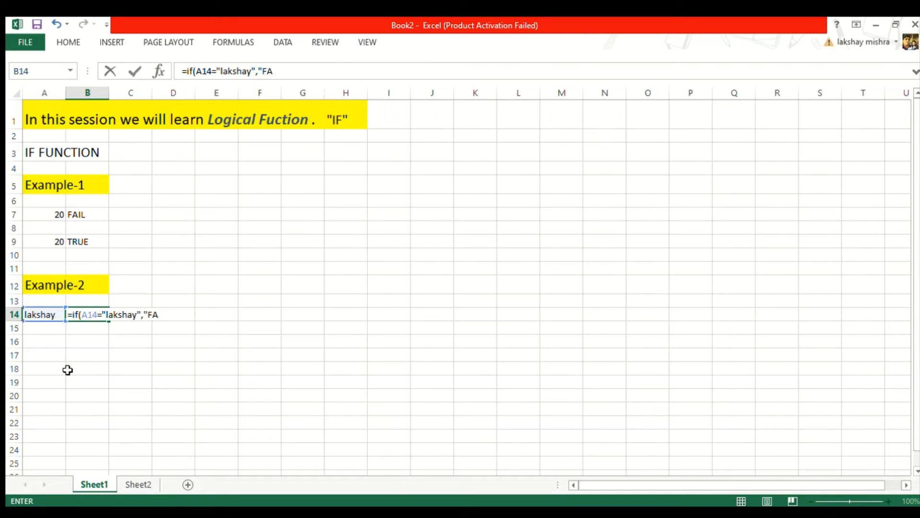
type("CULTY\",\"STUDE")
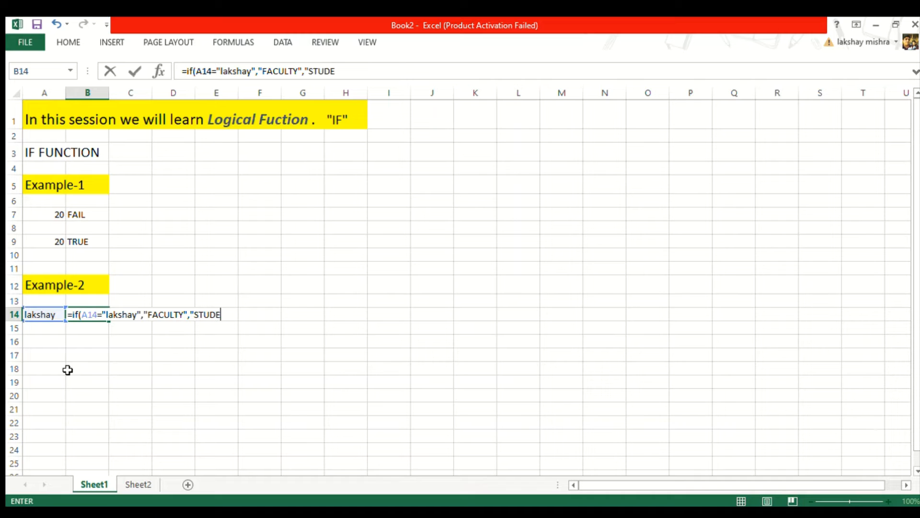
type("NT\")")
key("Return")
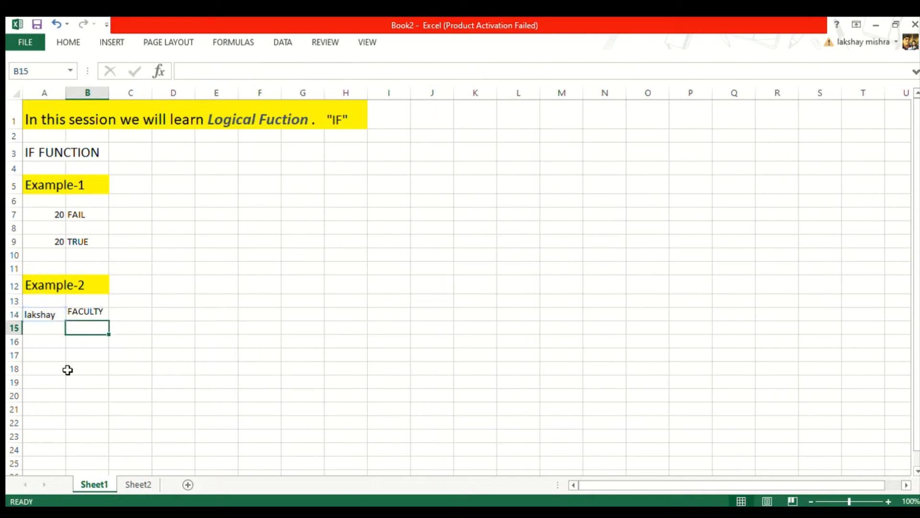
- Replace the name in A14 with a different first name to test the faculty/student formula
left_click(45, 312)
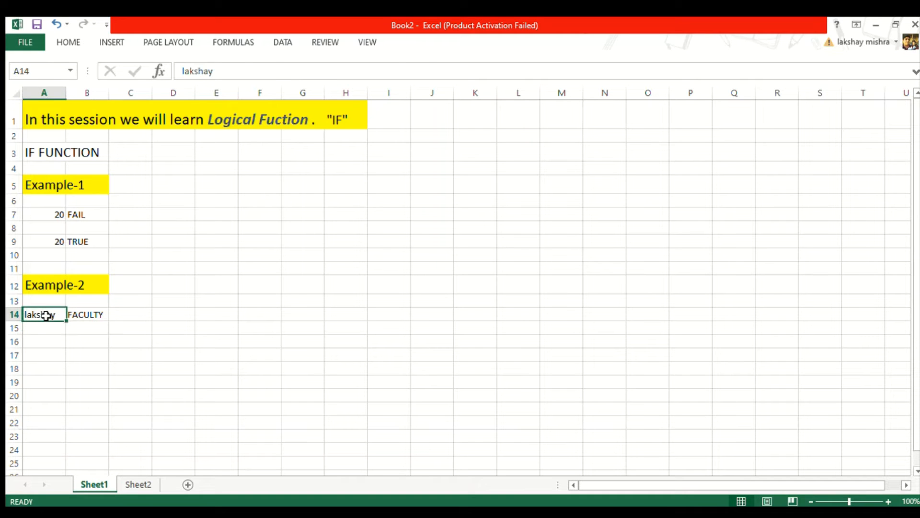
key("BackSpace")
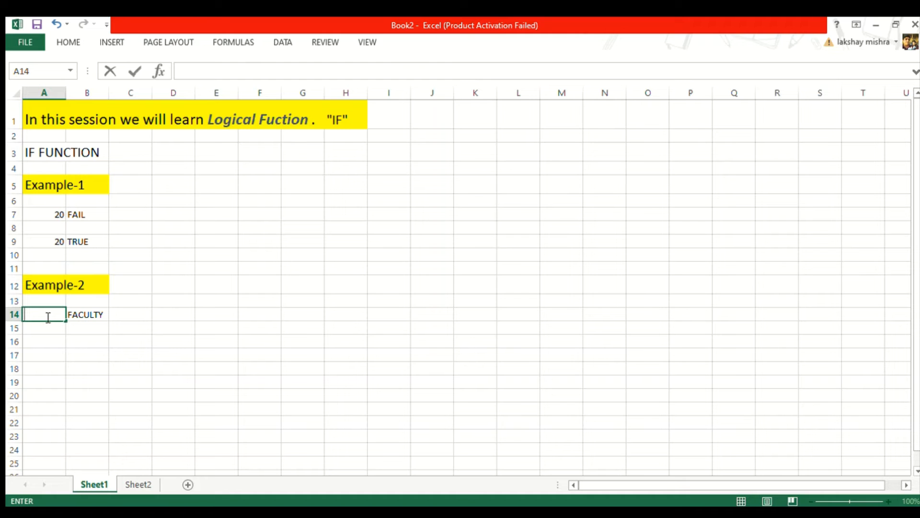
type("varun")
key("Return")
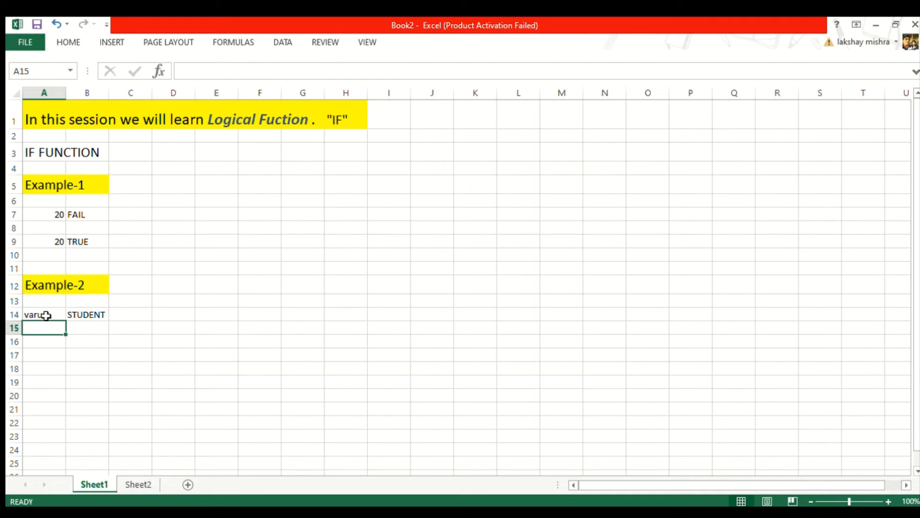
- Open Sheet2 and read the promotion eligibility rule in row 1 above the employee ratings
left_click(140, 483)
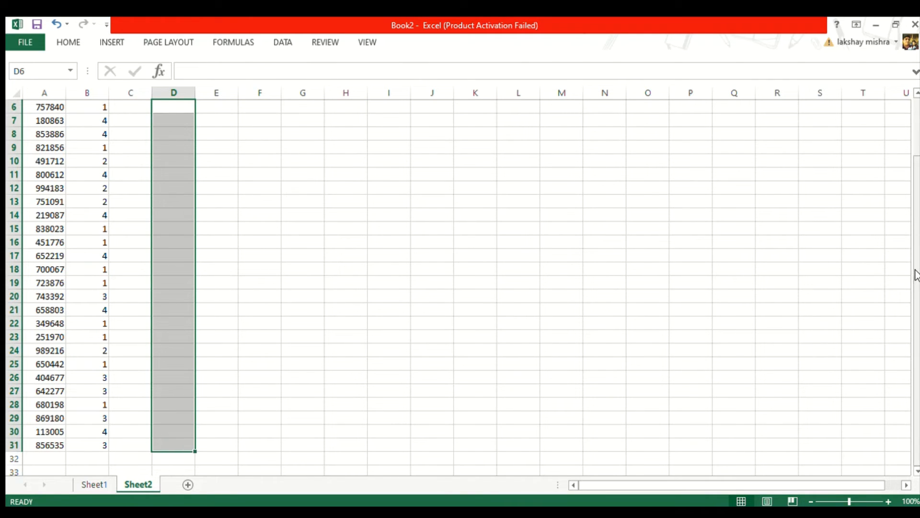
left_click_drag(916, 271, 916, 227)
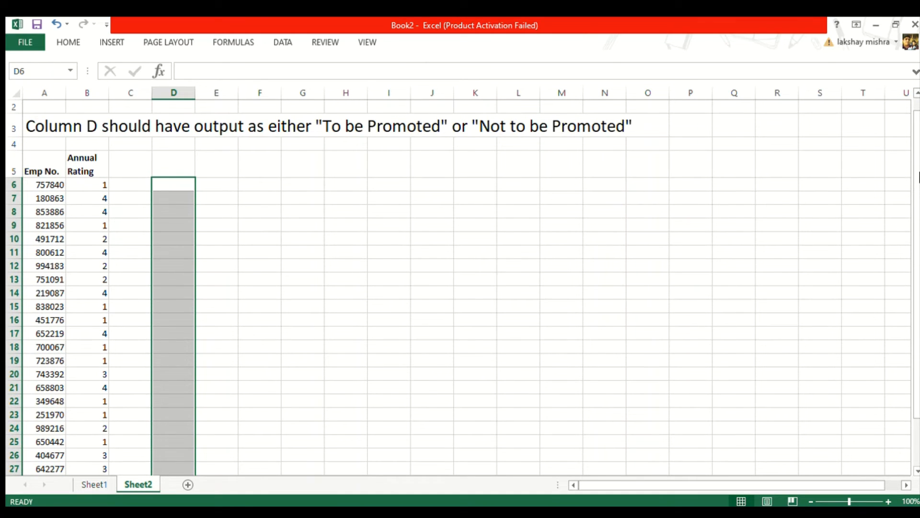
left_click_drag(919, 177, 916, 117)
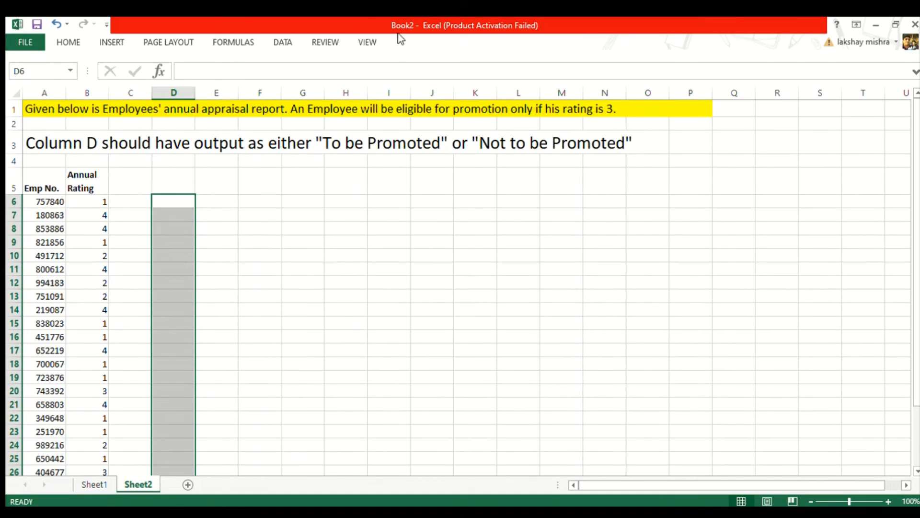
left_click(42, 111)
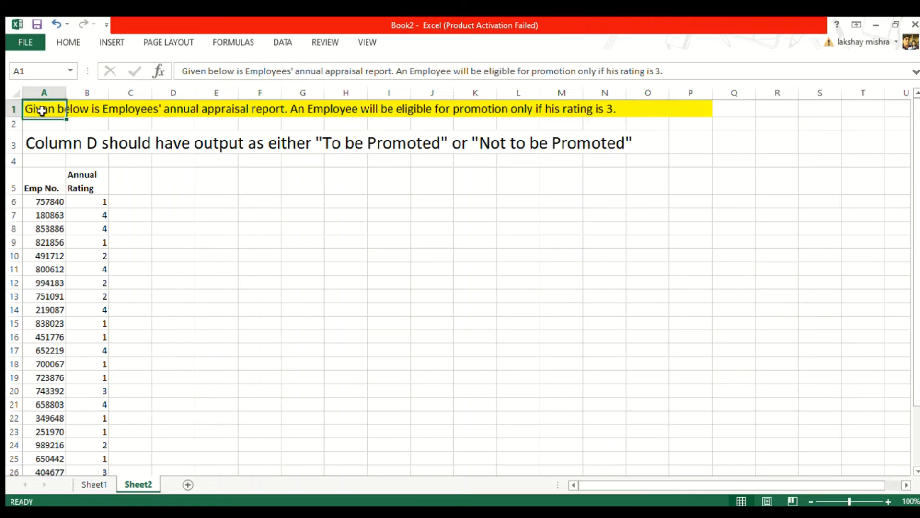
left_click_drag(42, 111, 616, 109)
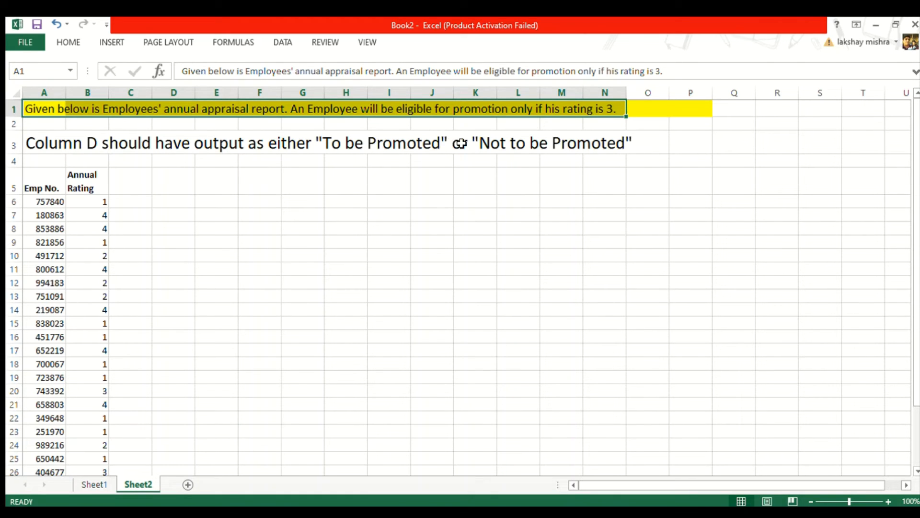
- Enter an IF formula in D6 that returns "To be promoted" when rating B6 is at least 3, otherwise "Not to be promoted"
left_click(163, 204)
type("=")
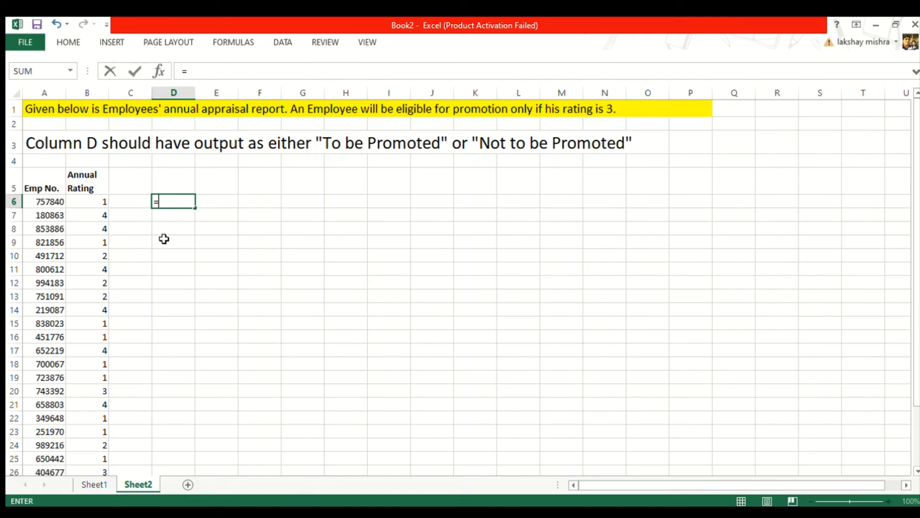
type("if(")
left_click(99, 204)
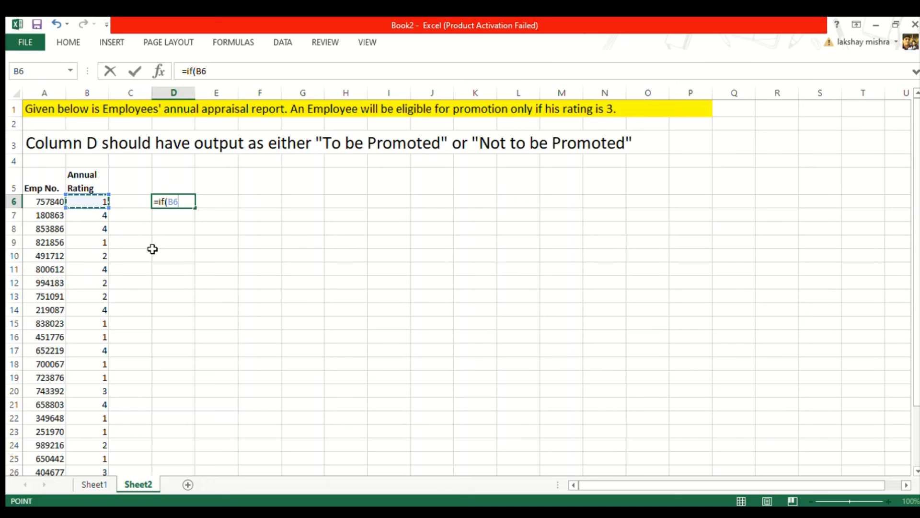
type(">=3,")
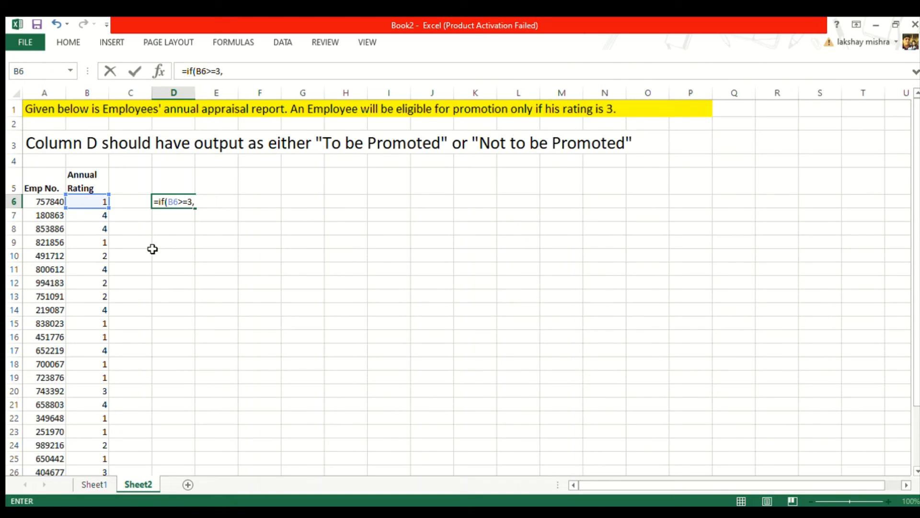
type("\"To be promo")
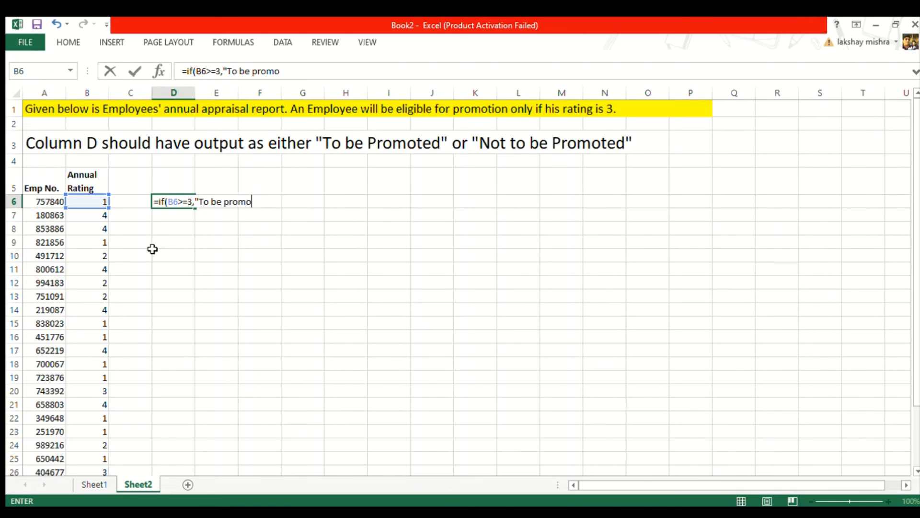
type("ted\",\"Not t")
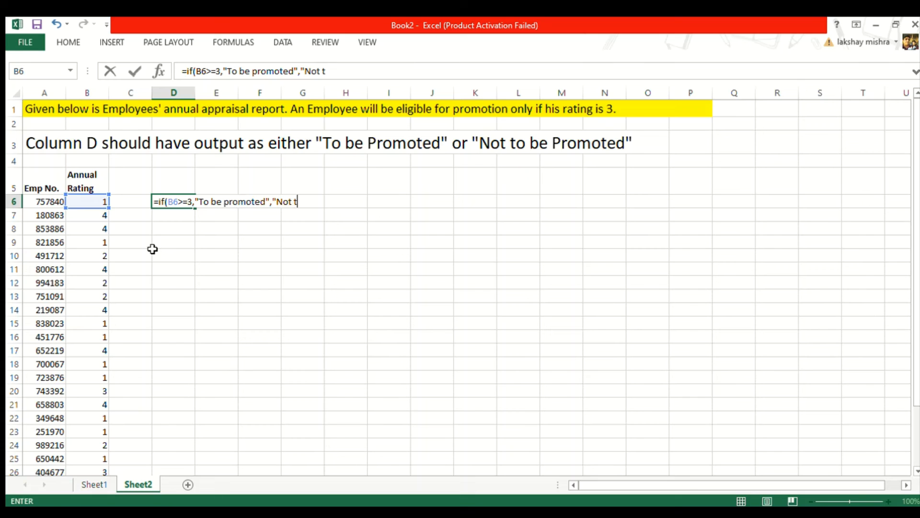
type("o be promote")
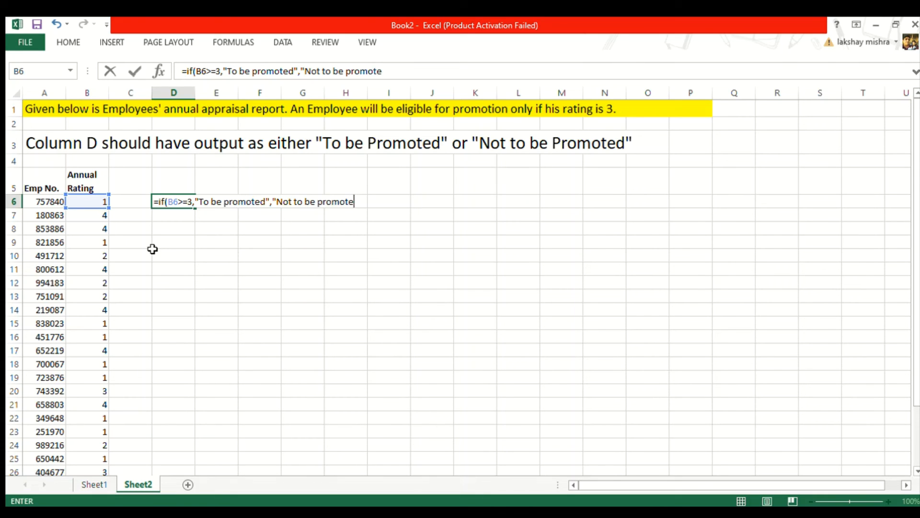
type("d\")")
key("Return")
- Copy the promotion formula from D6 down column D through row 31 to cover all the employees
left_click(171, 203)
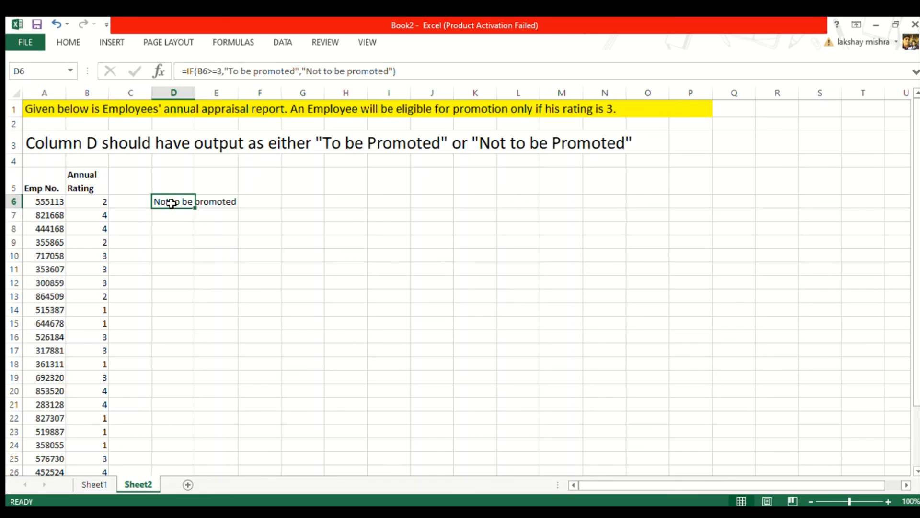
key("ctrl+c")
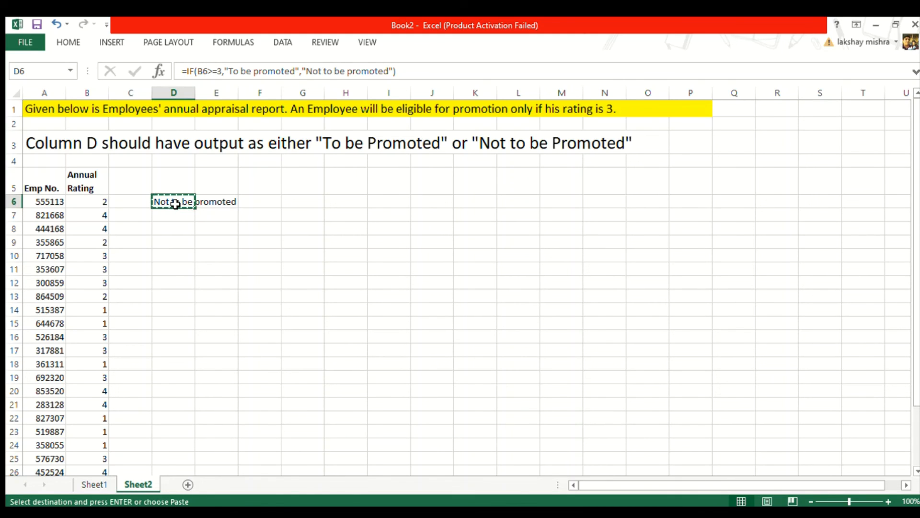
left_click_drag(176, 202, 181, 449)
key("ctrl+v")
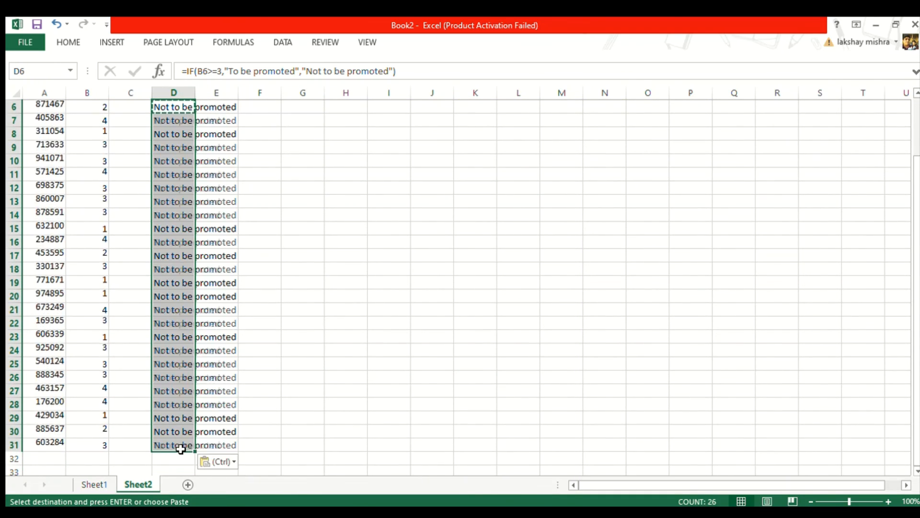
left_click(272, 300)
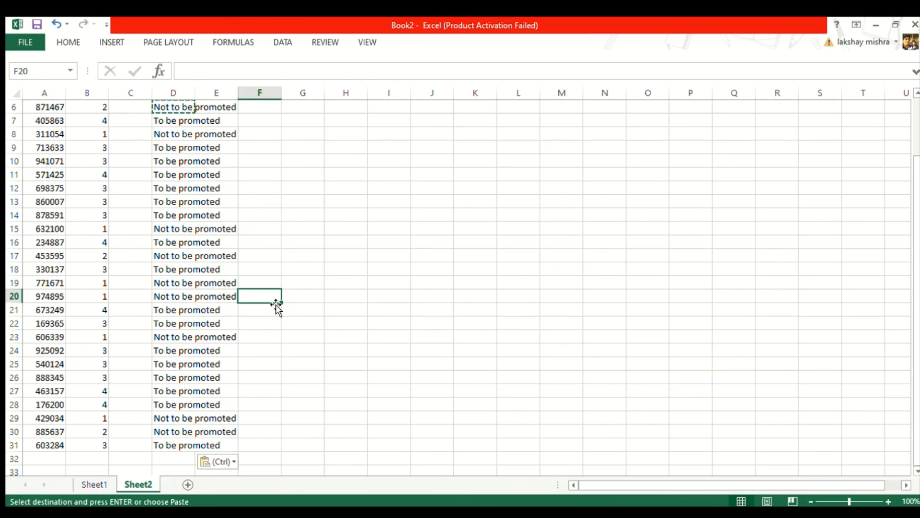
left_click_drag(916, 237, 914, 204)
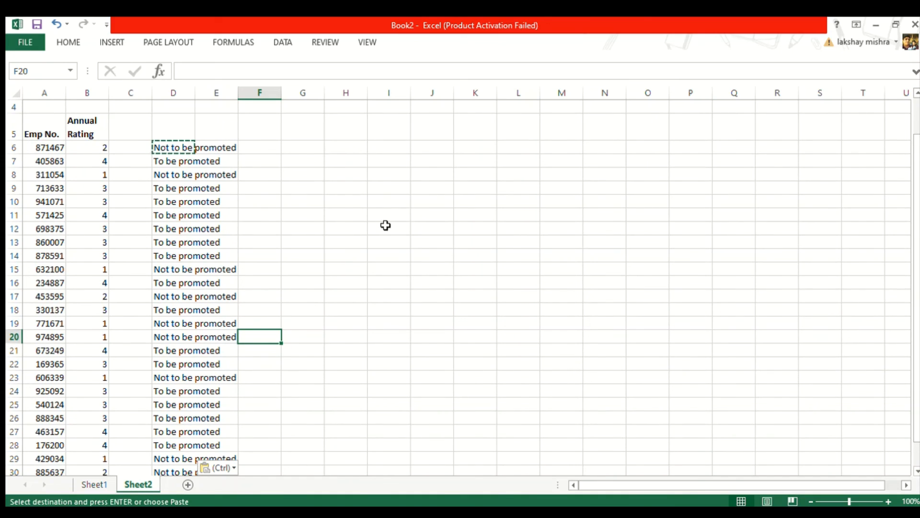